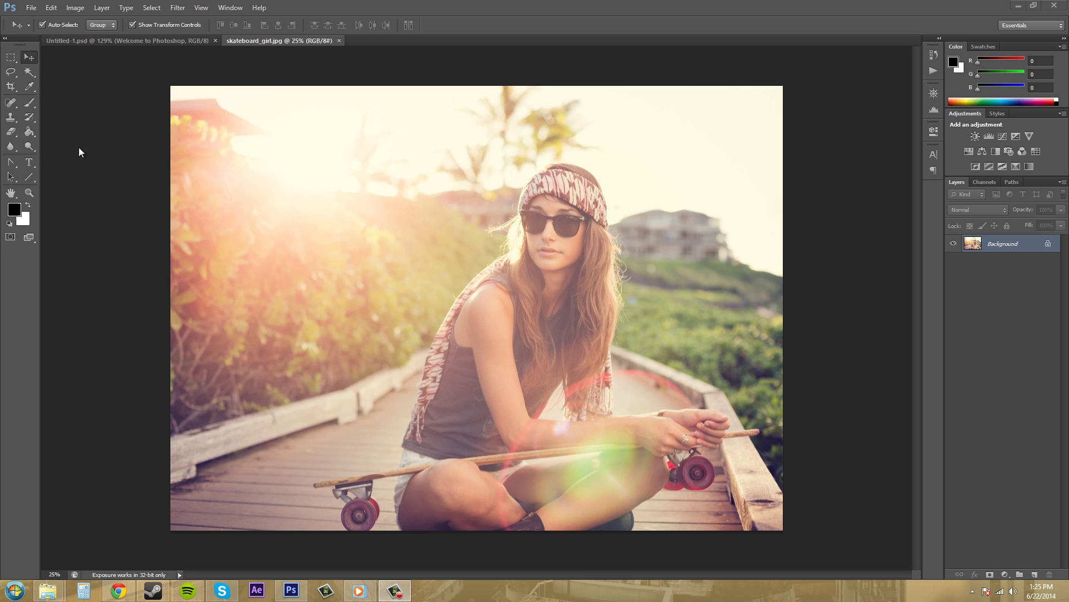
pyautogui.click(29, 193)
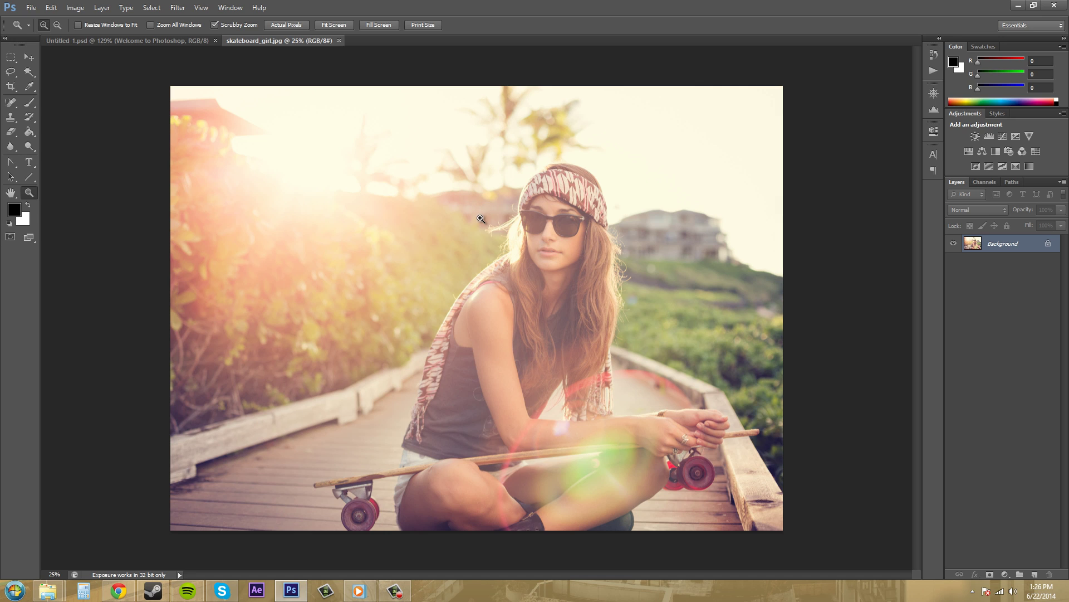
pyautogui.click(509, 267)
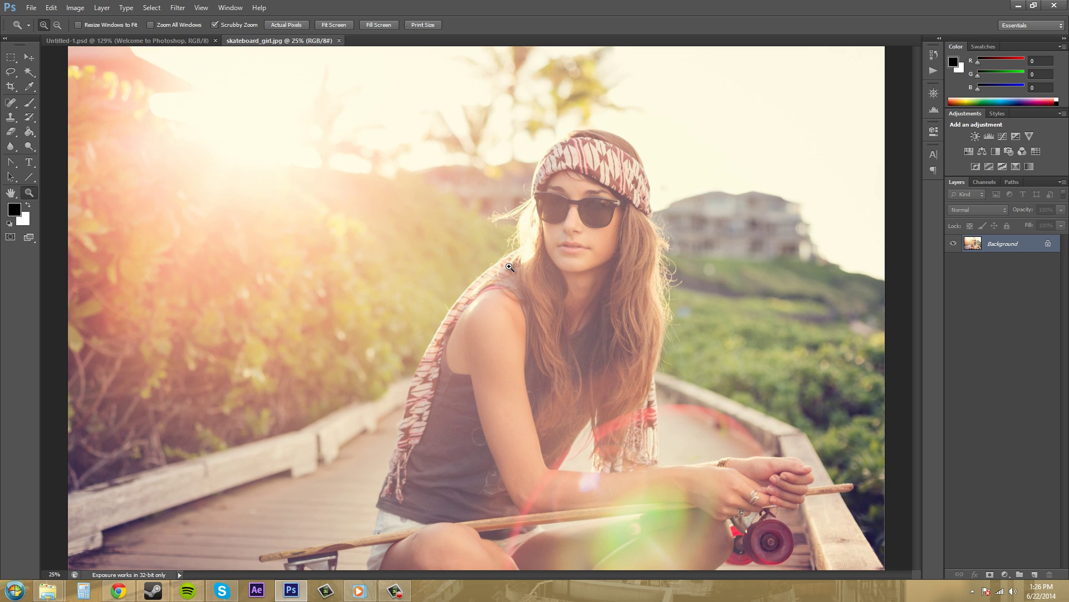
pyautogui.click(509, 267)
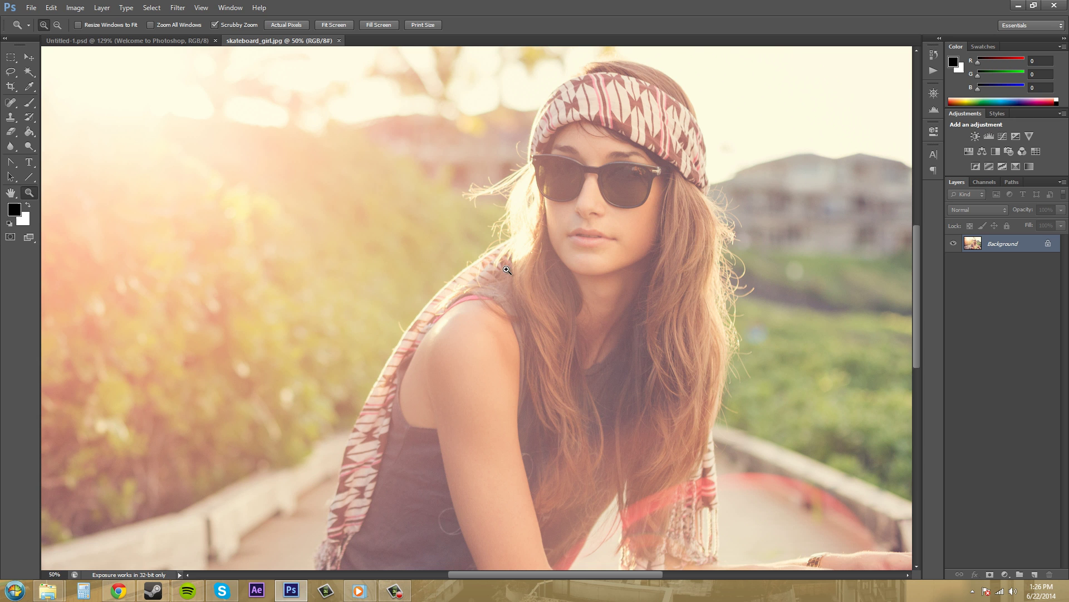
pyautogui.press('alt')
pyautogui.keyDown('alt'); pyautogui.click(513, 267); pyautogui.keyUp('alt')
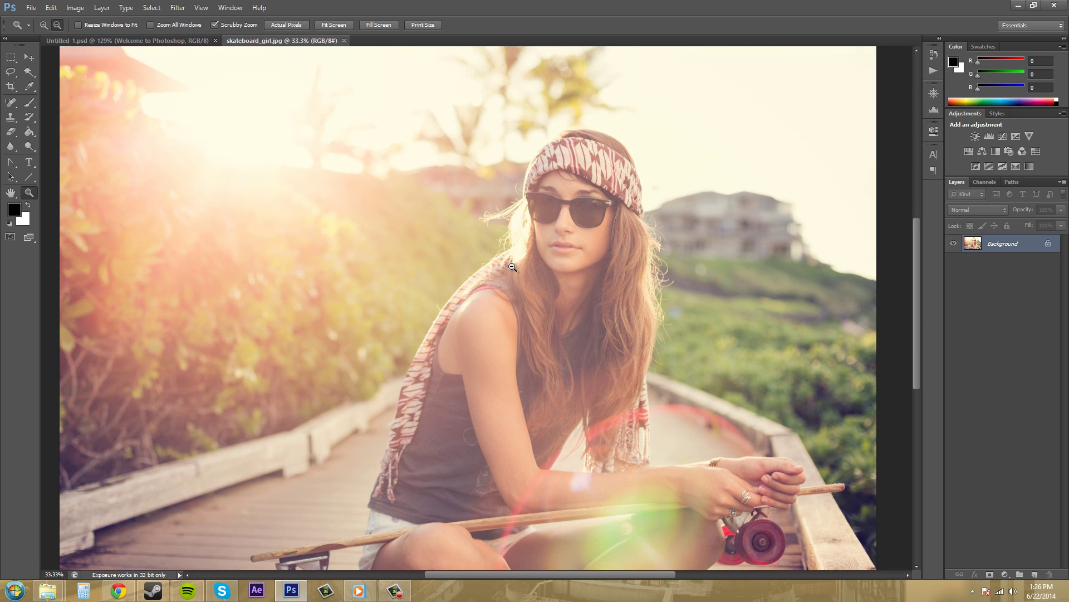
pyautogui.keyDown('alt'); pyautogui.click(512, 267); pyautogui.keyUp('alt')
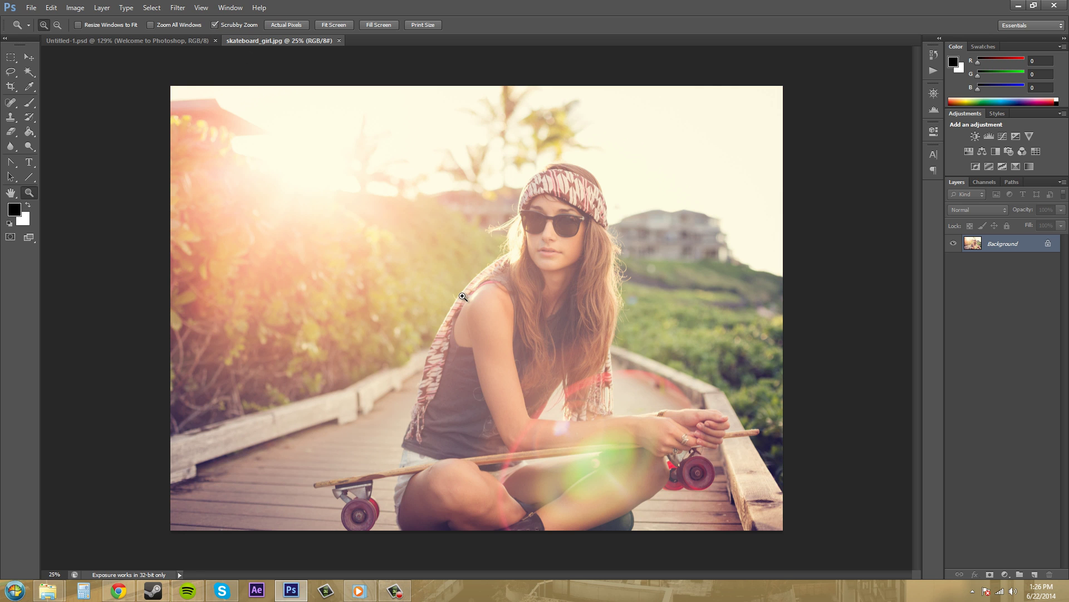
pyautogui.moveTo(463, 296); pyautogui.dragTo(492, 303)
pyautogui.click(706, 274)
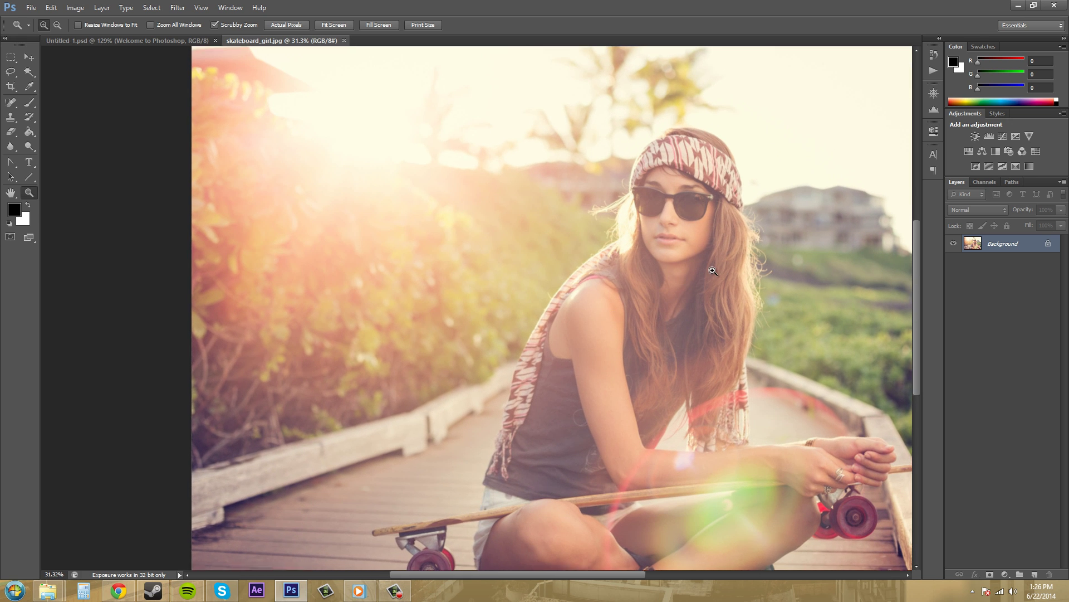
pyautogui.moveTo(603, 577); pyautogui.dragTo(647, 561)
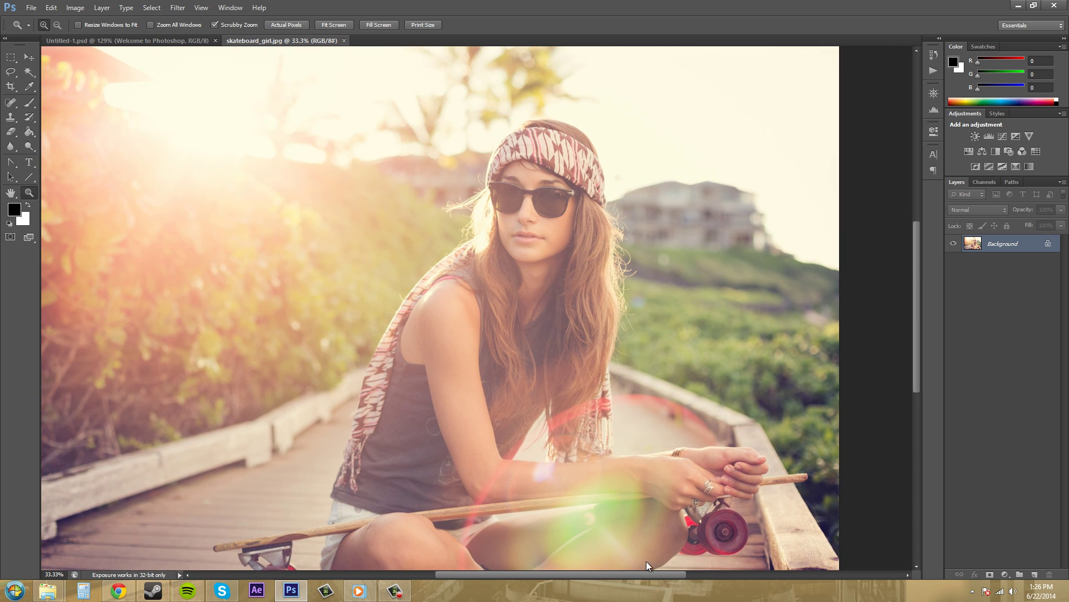
pyautogui.click(329, 220)
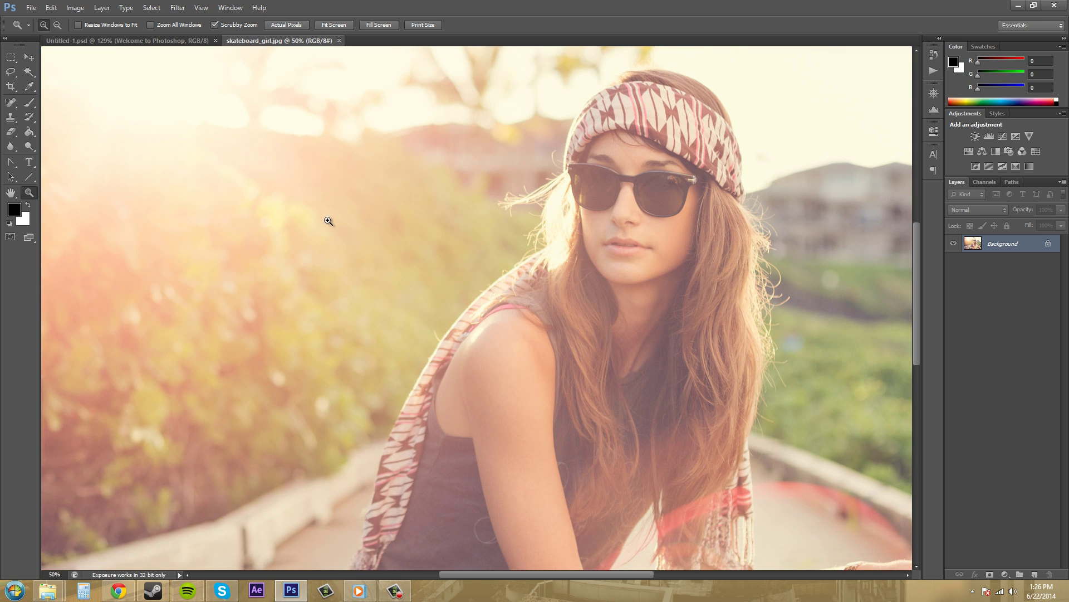
pyautogui.click(83, 236)
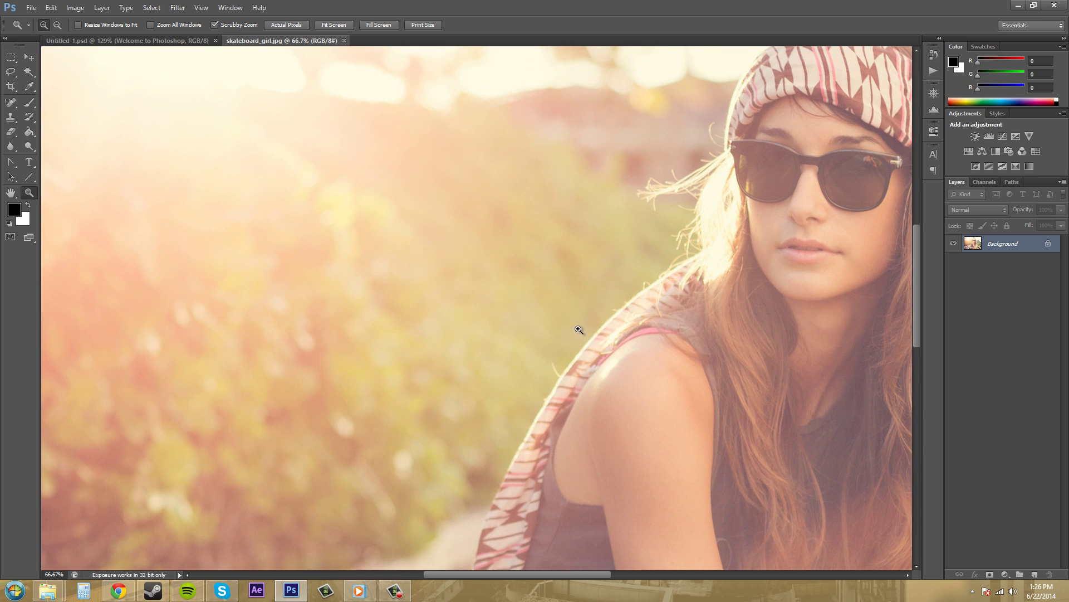
pyautogui.moveTo(578, 329); pyautogui.dragTo(531, 332)
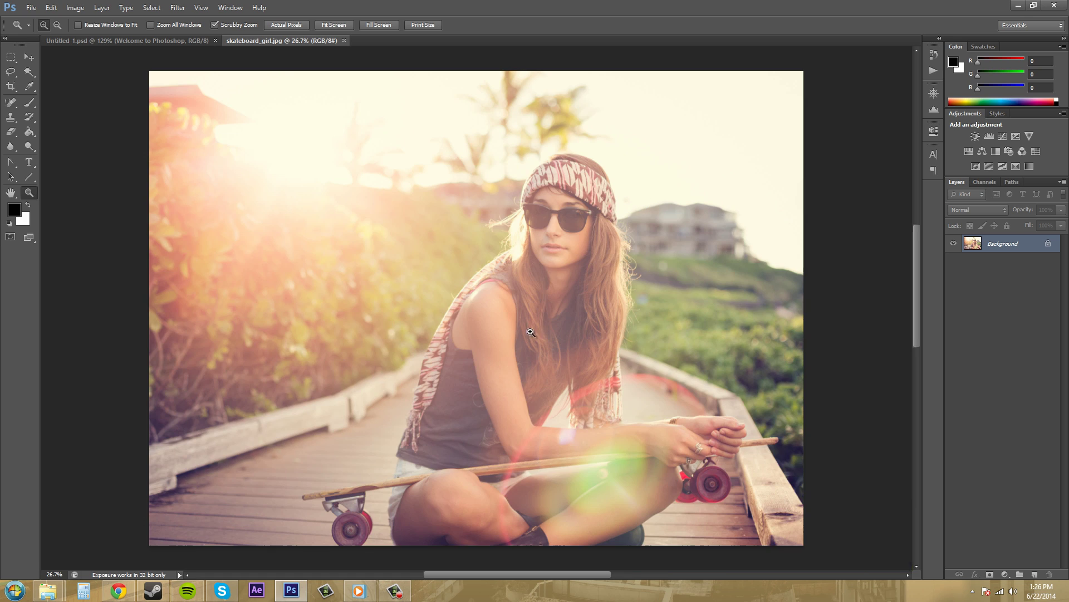
# Turn off Scrubby Zoom and drag marquees to zoom into the photo, then the skateboard wheel
pyautogui.click(216, 25)
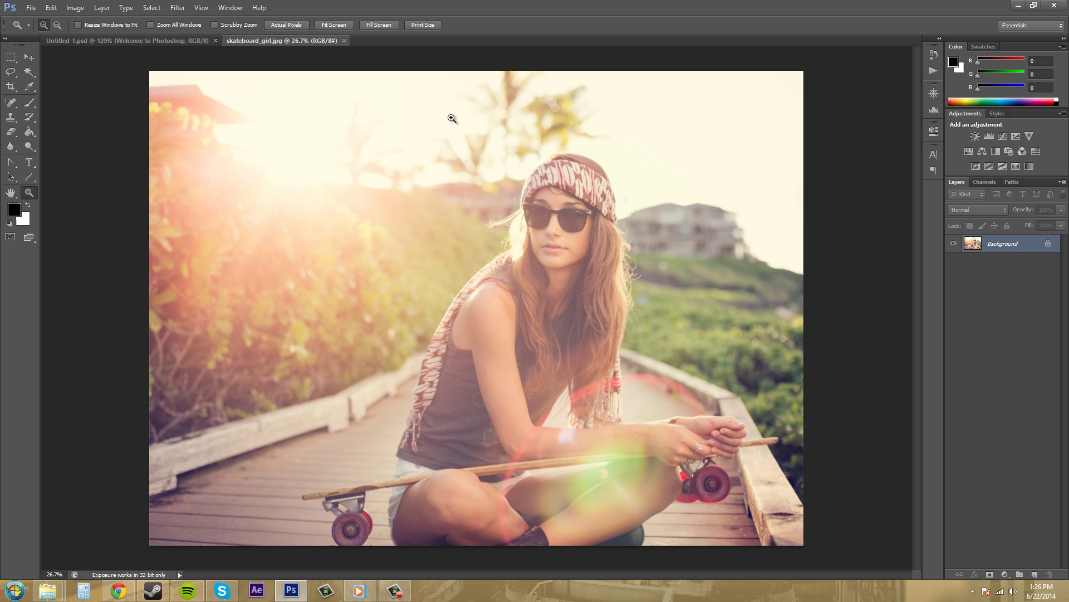
pyautogui.moveTo(449, 114); pyautogui.dragTo(740, 516)
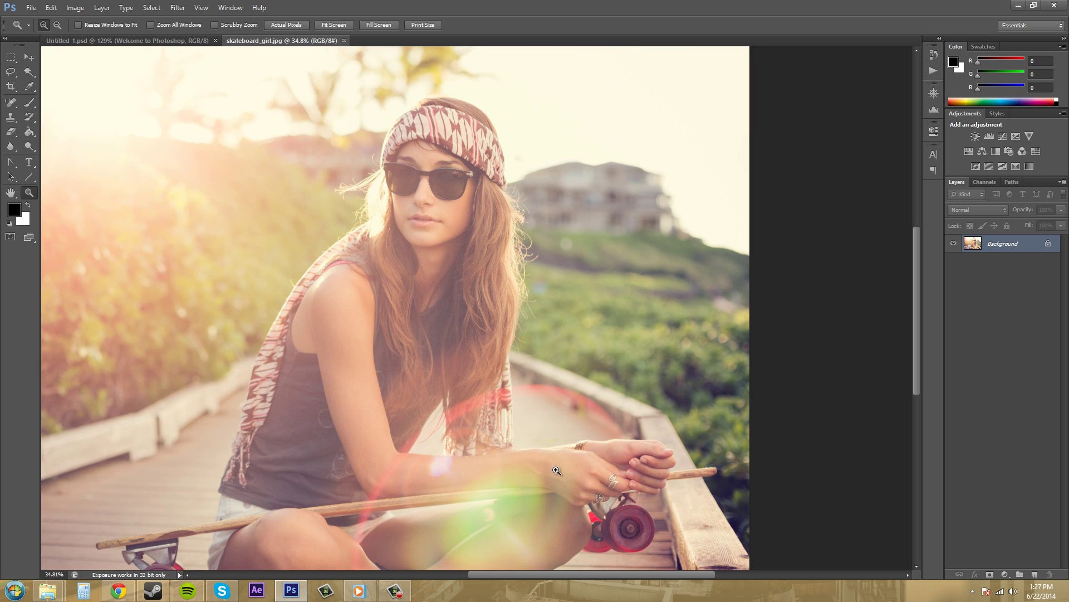
pyautogui.moveTo(556, 470); pyautogui.dragTo(680, 561)
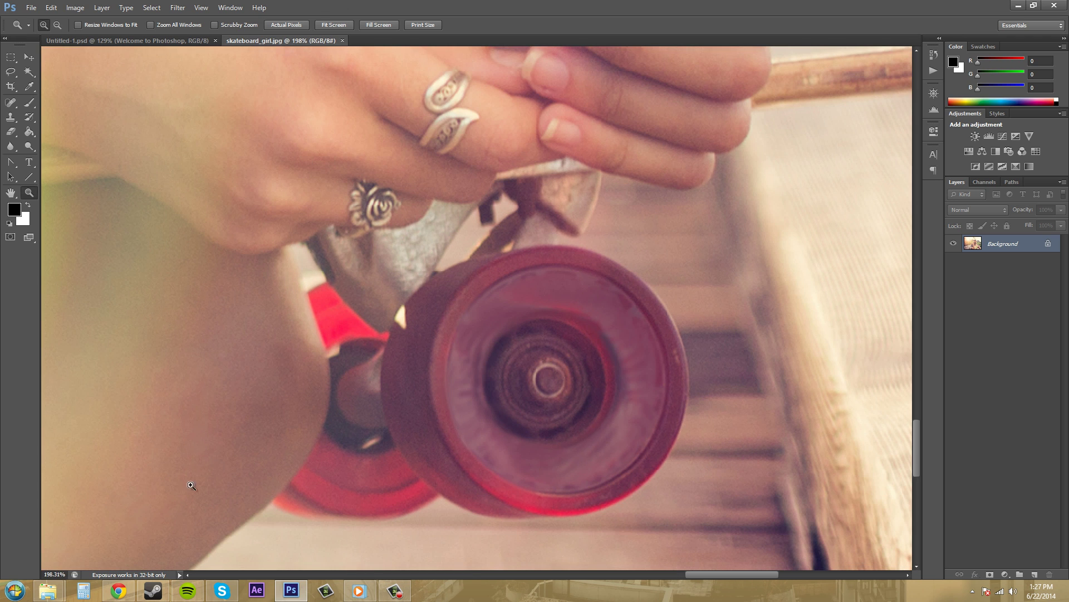
# Scrub-zoom out to the whole photo, in on the wheel, then out to about 16%
pyautogui.moveTo(540, 235); pyautogui.dragTo(521, 264)
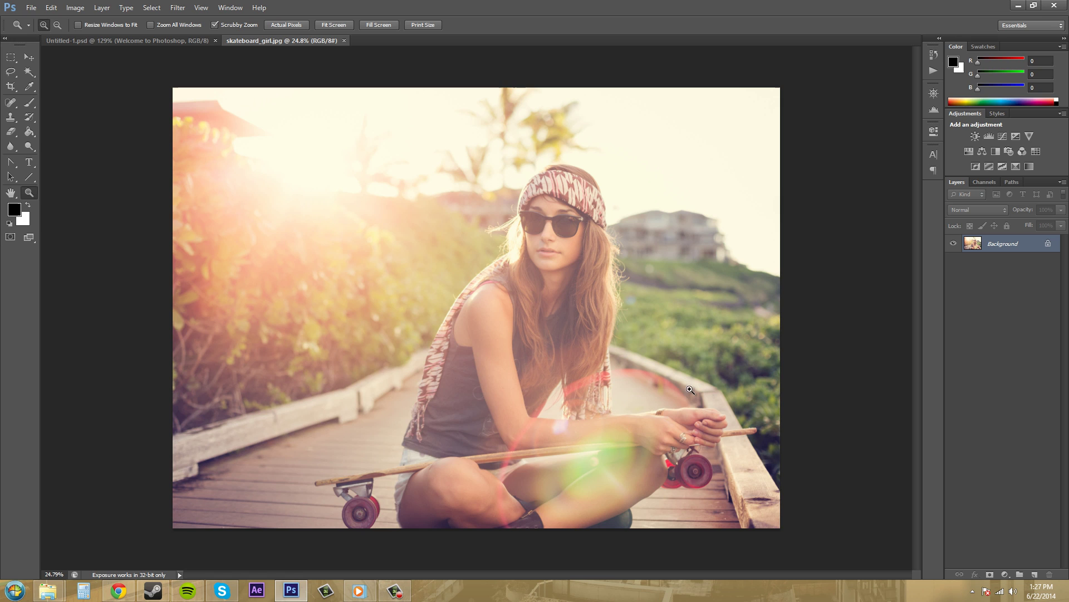
pyautogui.moveTo(724, 524); pyautogui.dragTo(821, 508)
pyautogui.moveTo(750, 439); pyautogui.dragTo(680, 429)
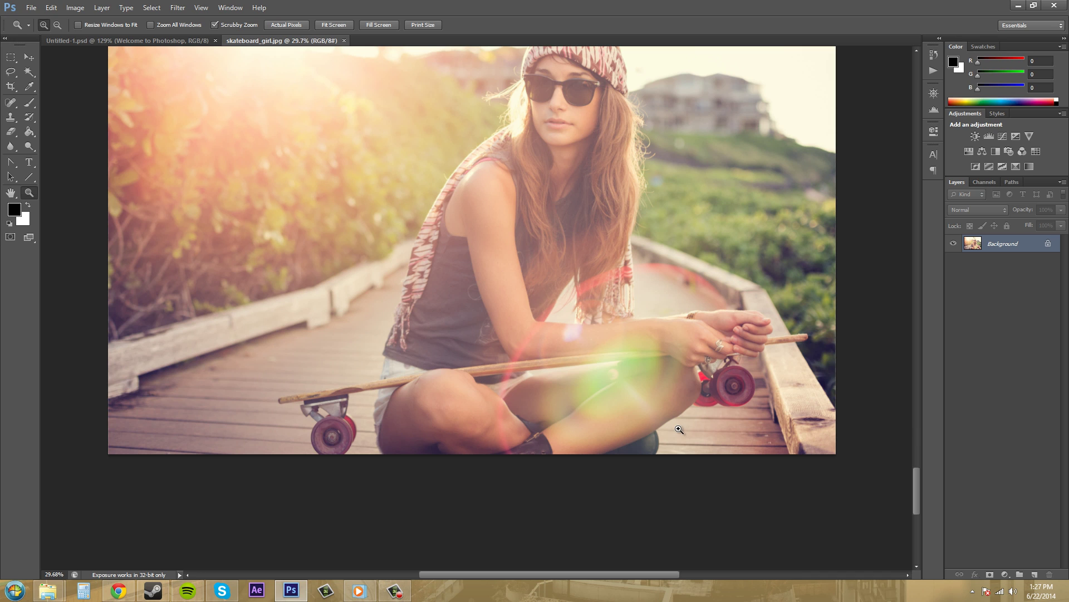
pyautogui.moveTo(758, 415); pyautogui.dragTo(699, 413)
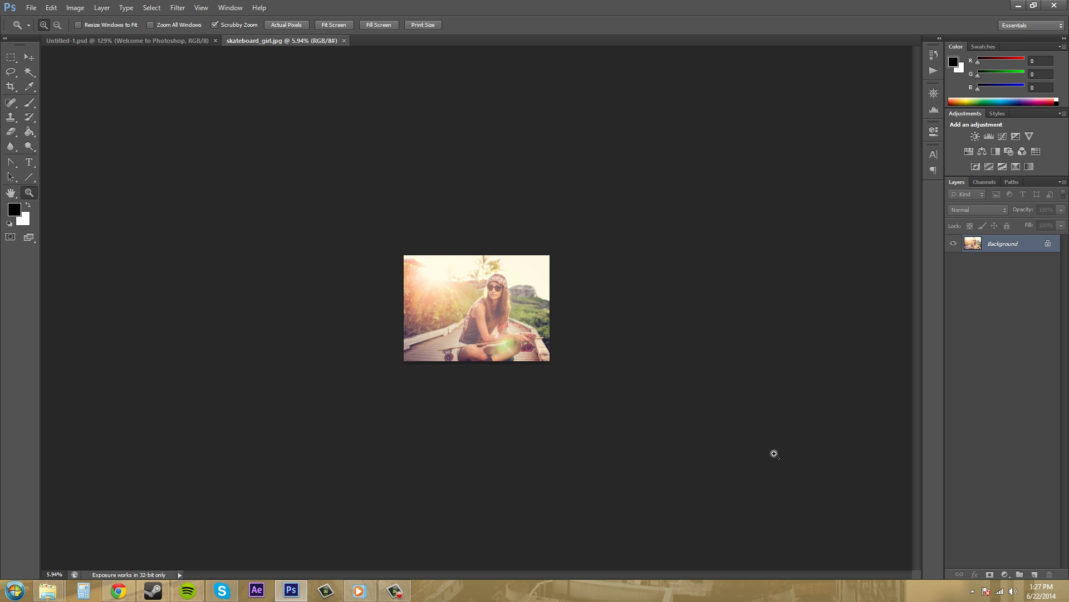
pyautogui.moveTo(471, 309); pyautogui.dragTo(523, 297)
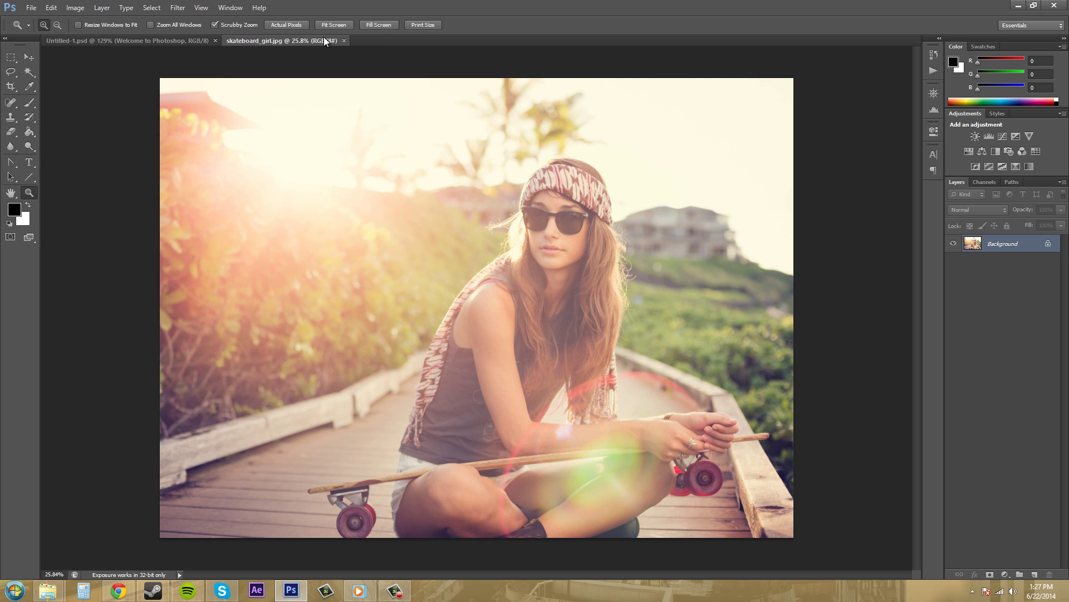
# Cycle the view through Actual Pixels (100%), Fit Screen, Fill Screen, and finally Print Size
pyautogui.click(285, 24)
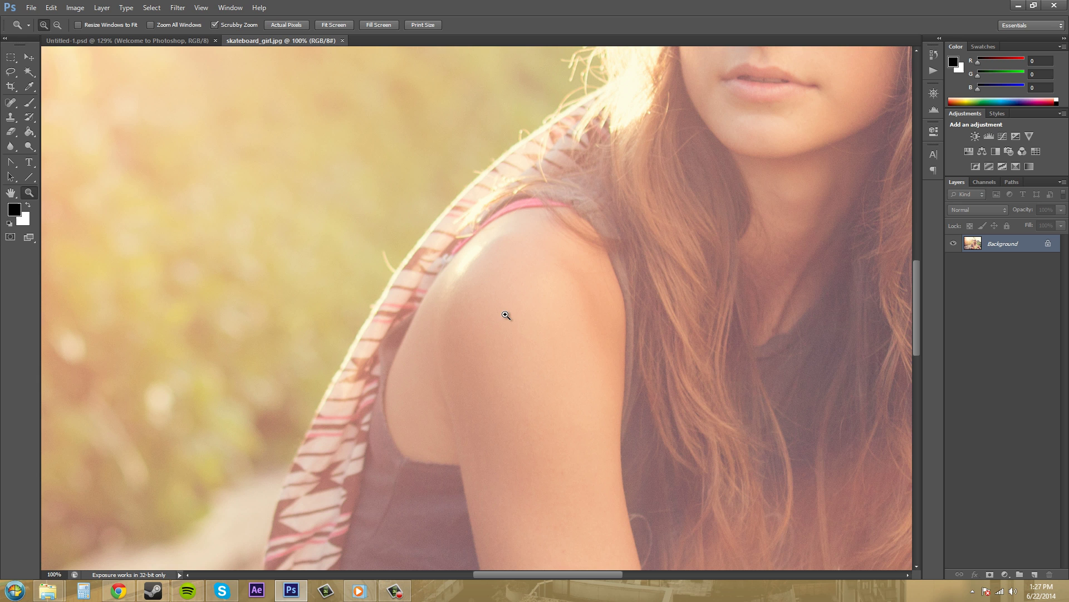
pyautogui.click(333, 25)
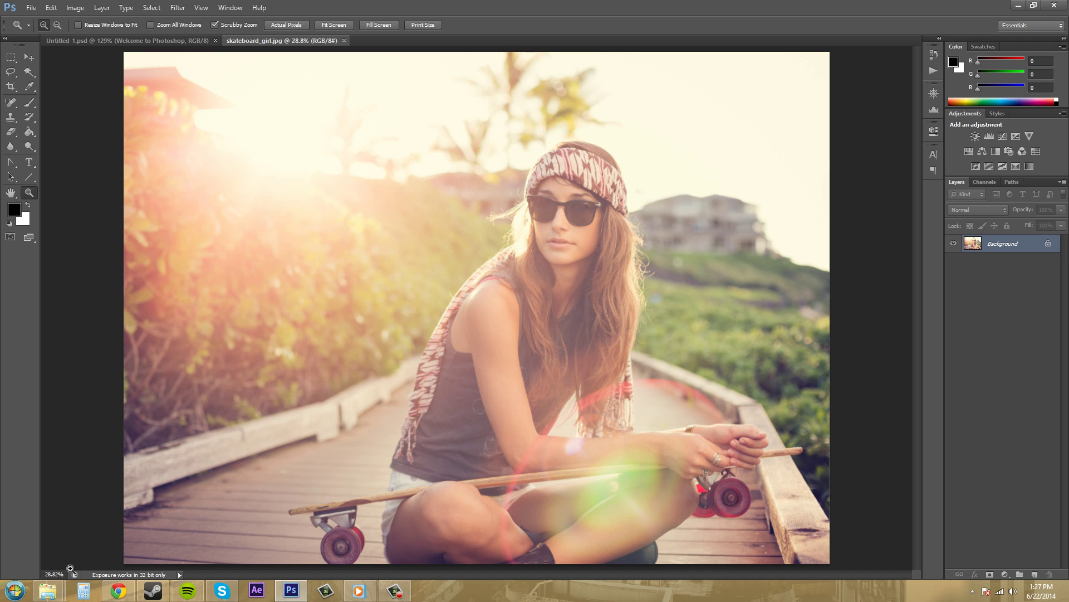
pyautogui.click(382, 24)
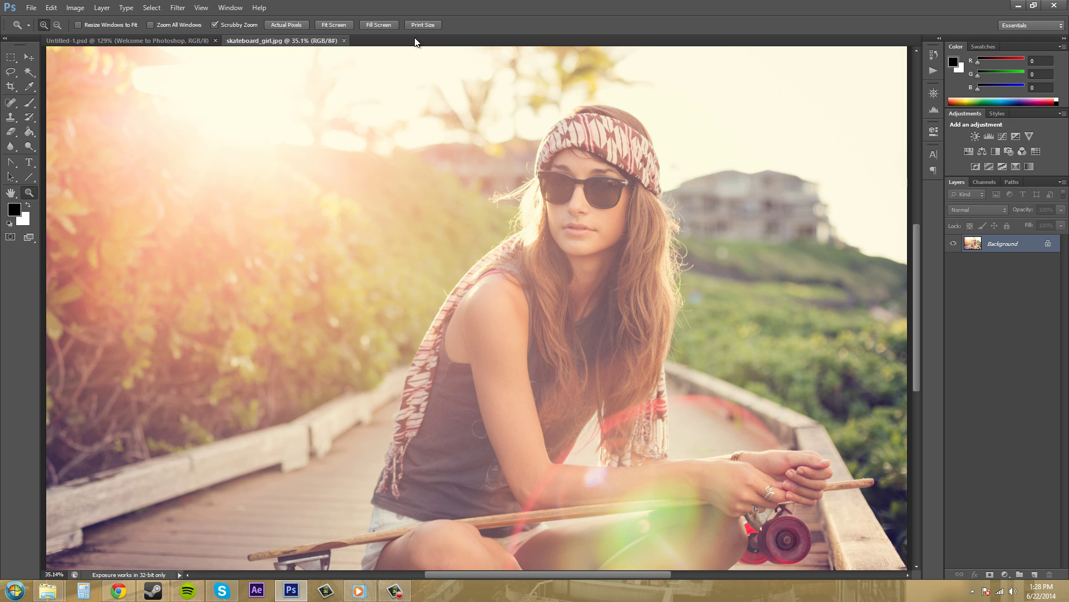
pyautogui.click(427, 25)
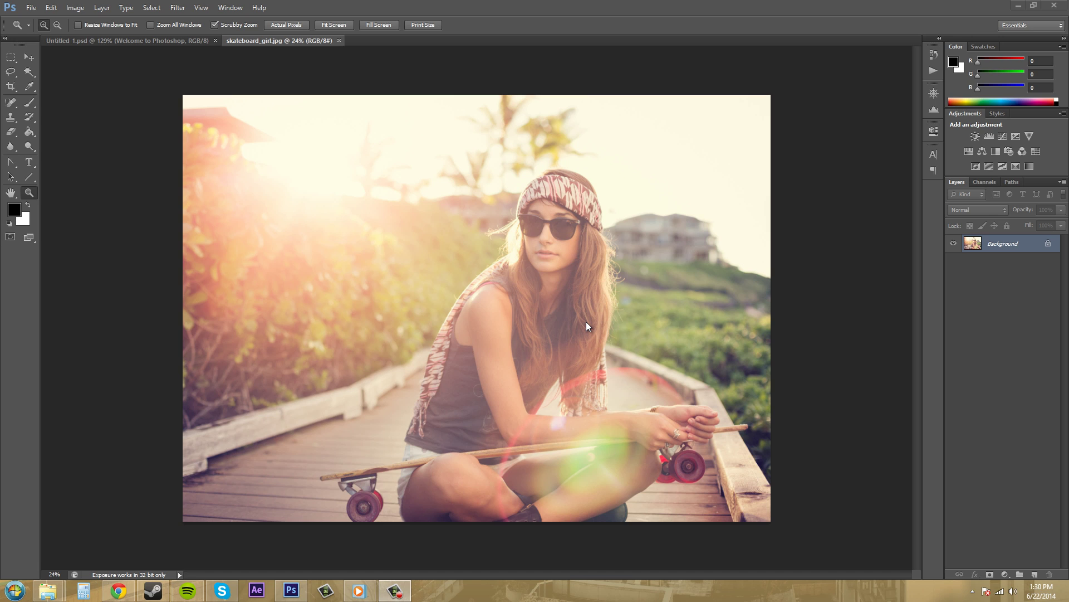
# Refocus Photoshop, pan briefly with the temporary Hand tool, then return to the Zoom tool at 24%
pyautogui.click(88, 206)
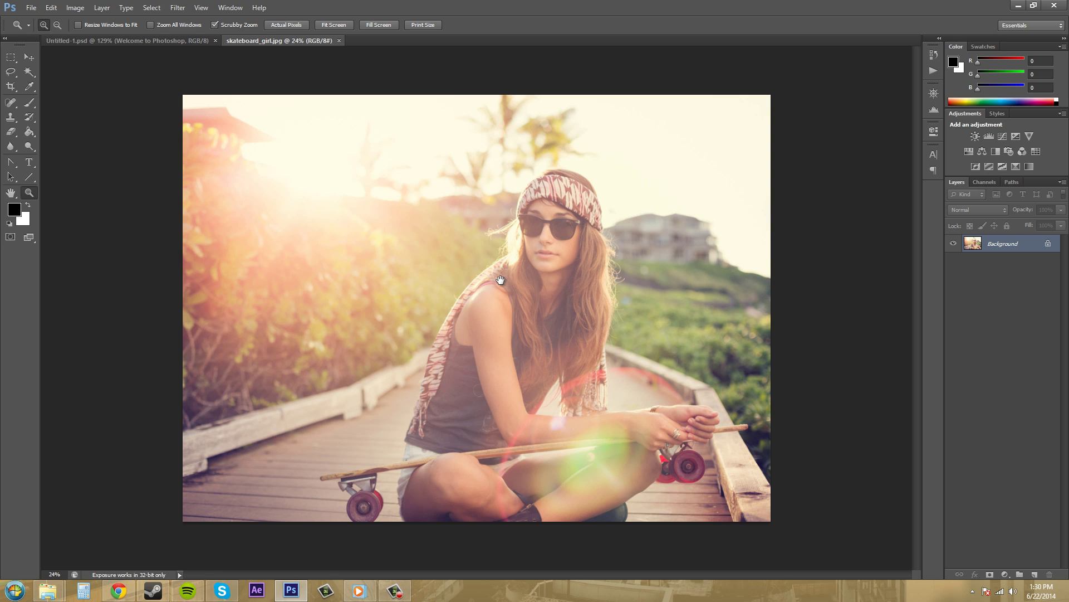
pyautogui.scroll(1, 501, 282)
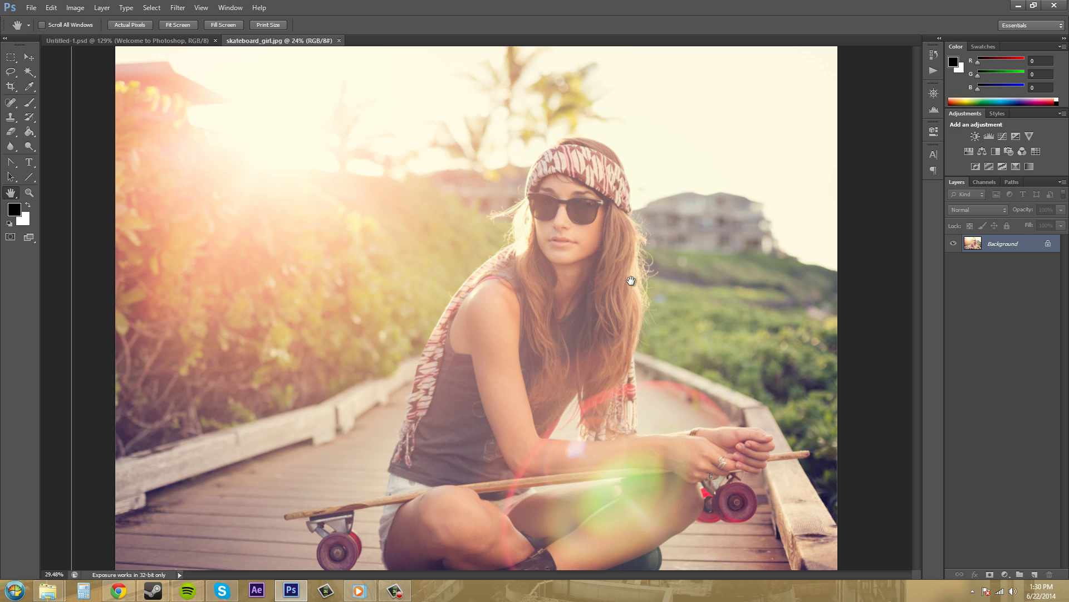
pyautogui.scroll(-1, 631, 282)
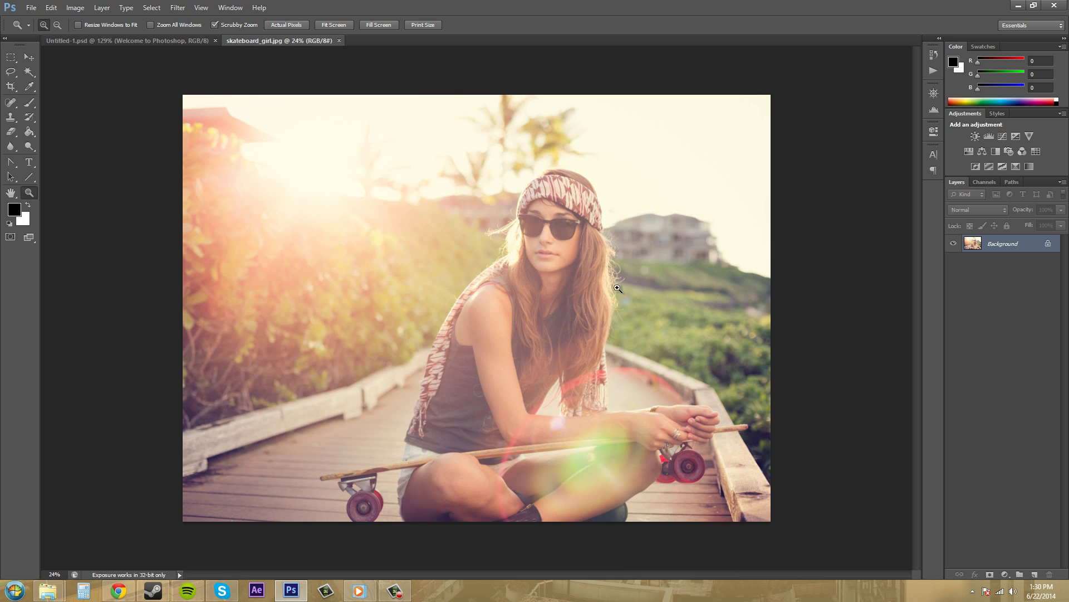
pyautogui.press('h')
pyautogui.scroll(1, 557, 307)
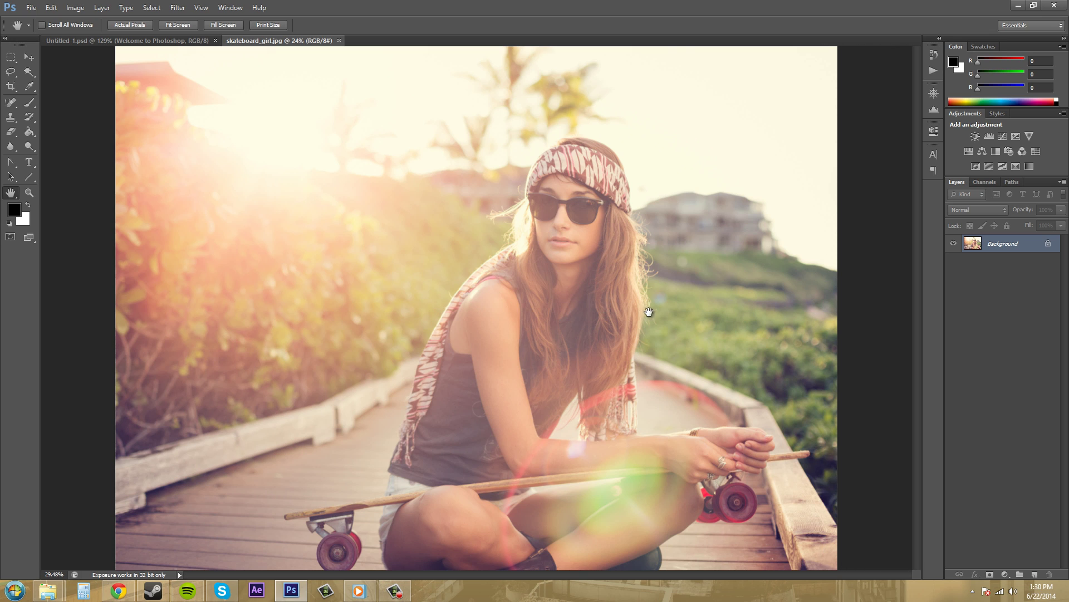
pyautogui.scroll(-1, 613, 313)
pyautogui.press('z')
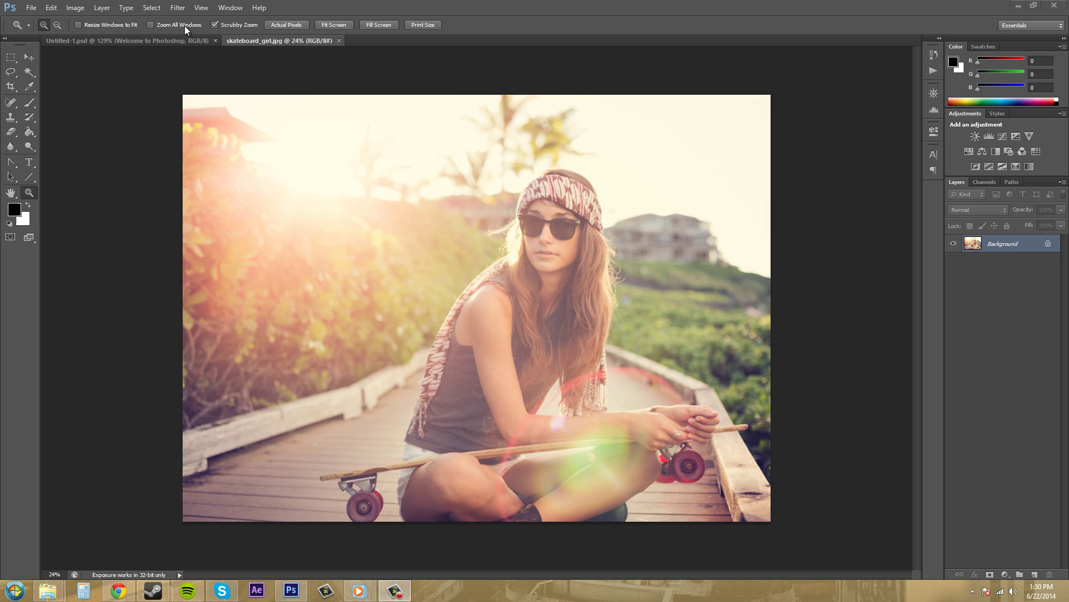
# Enable Zoom All Windows and zoom both documents in together (129% to 179%), then back out
pyautogui.click(148, 40)
pyautogui.click(299, 41)
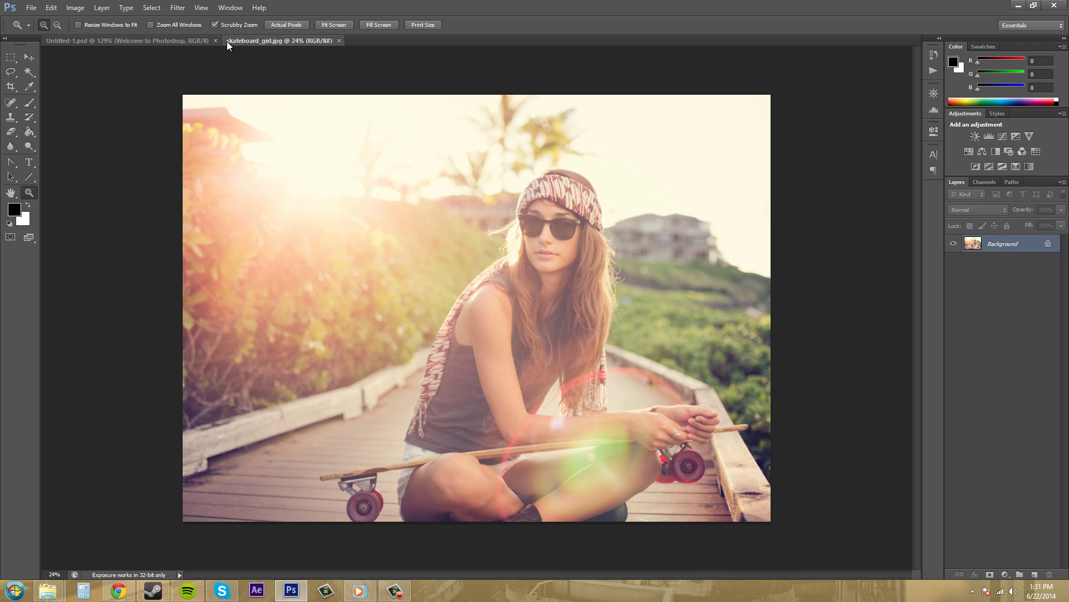
pyautogui.click(149, 25)
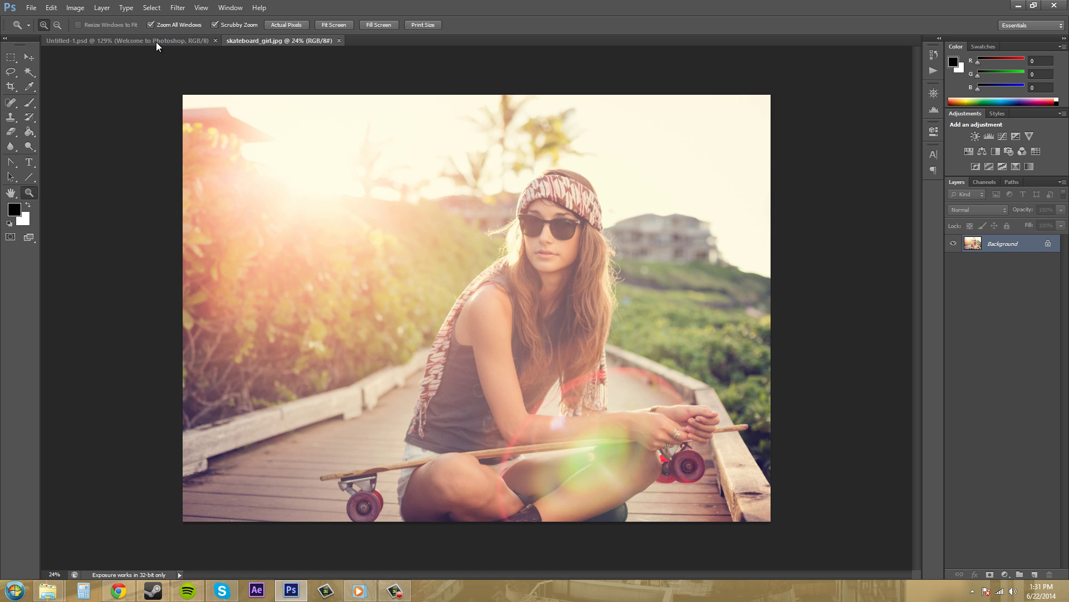
pyautogui.click(155, 41)
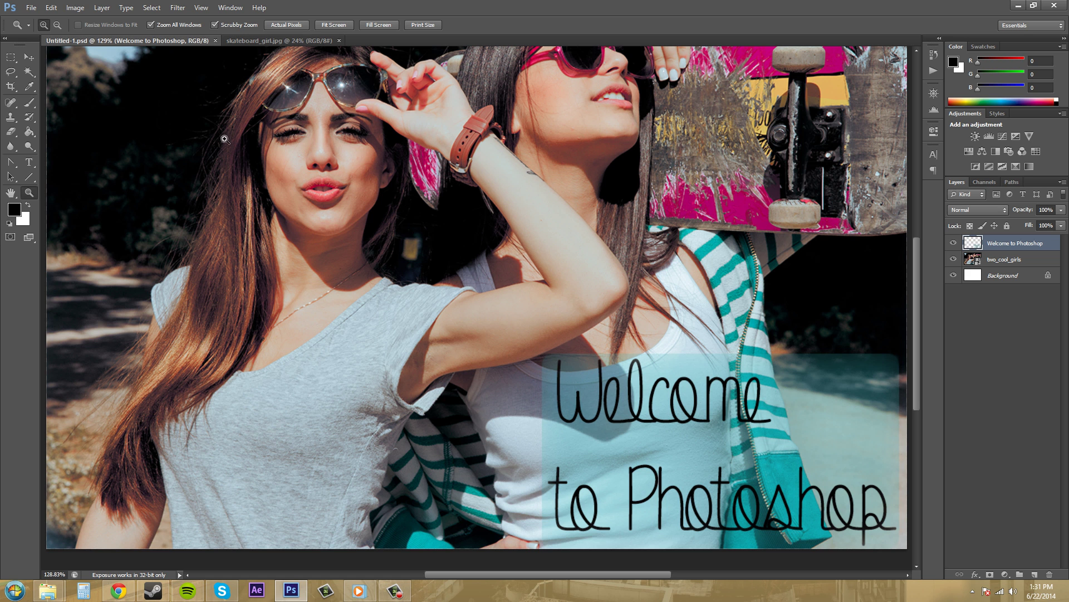
pyautogui.click(251, 40)
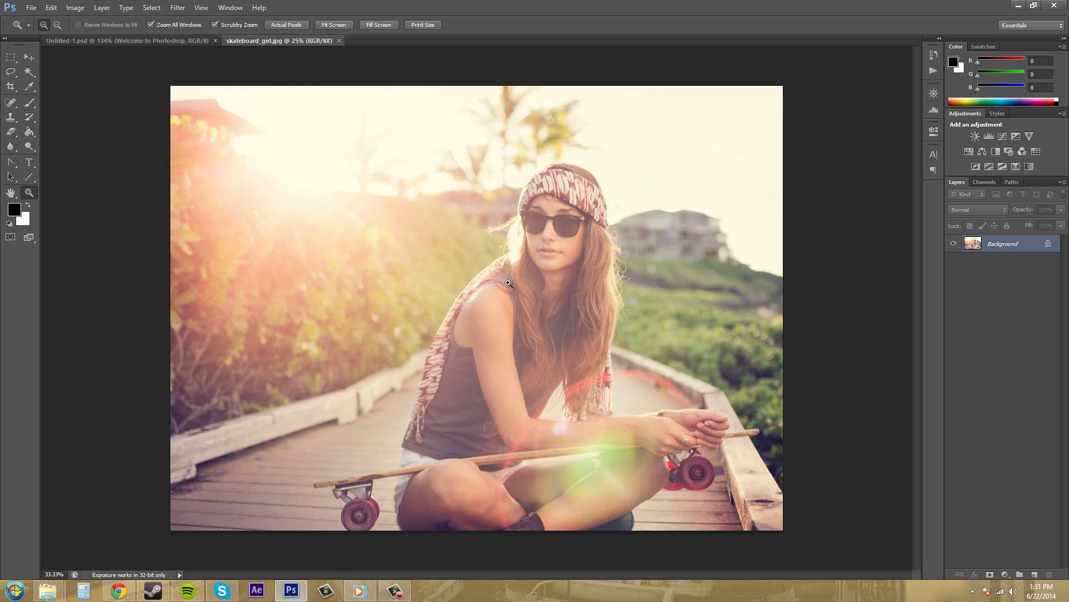
pyautogui.click(508, 283)
pyautogui.click(152, 40)
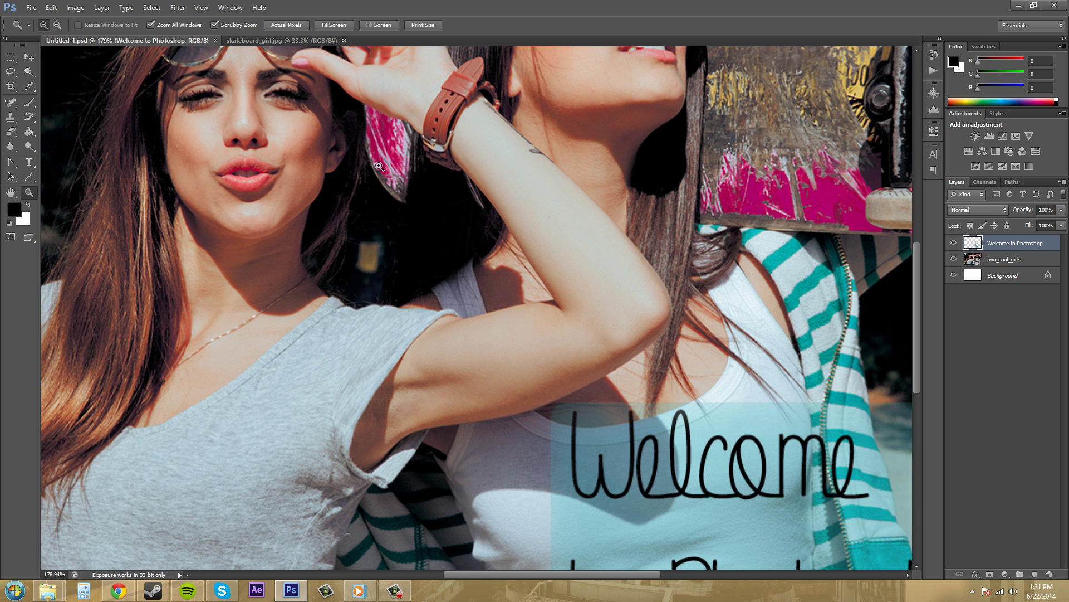
pyautogui.click(269, 43)
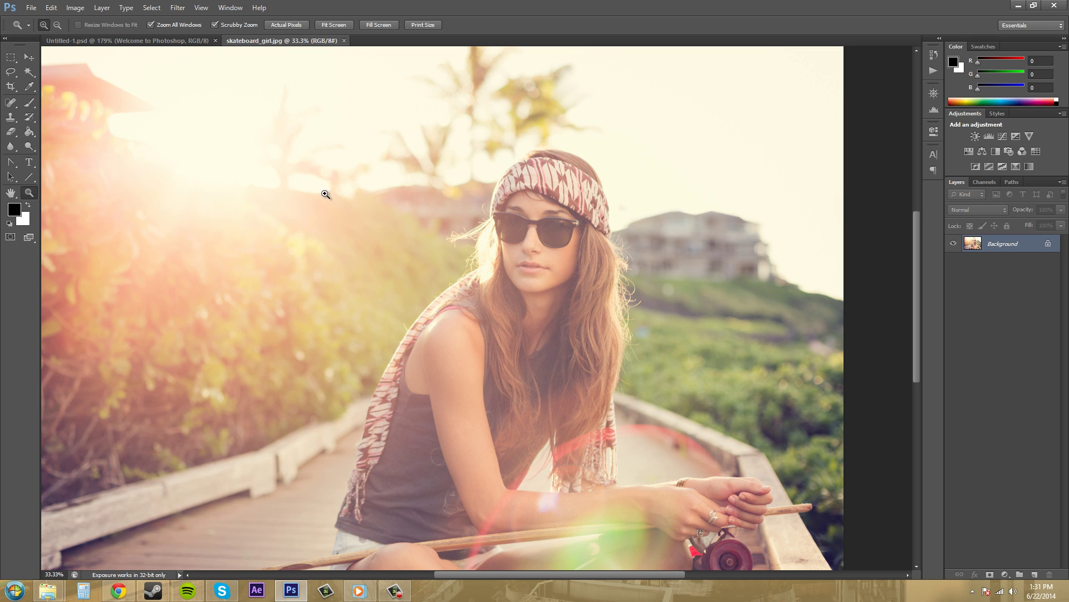
pyautogui.keyDown('alt'); pyautogui.click(412, 238); pyautogui.keyUp('alt')
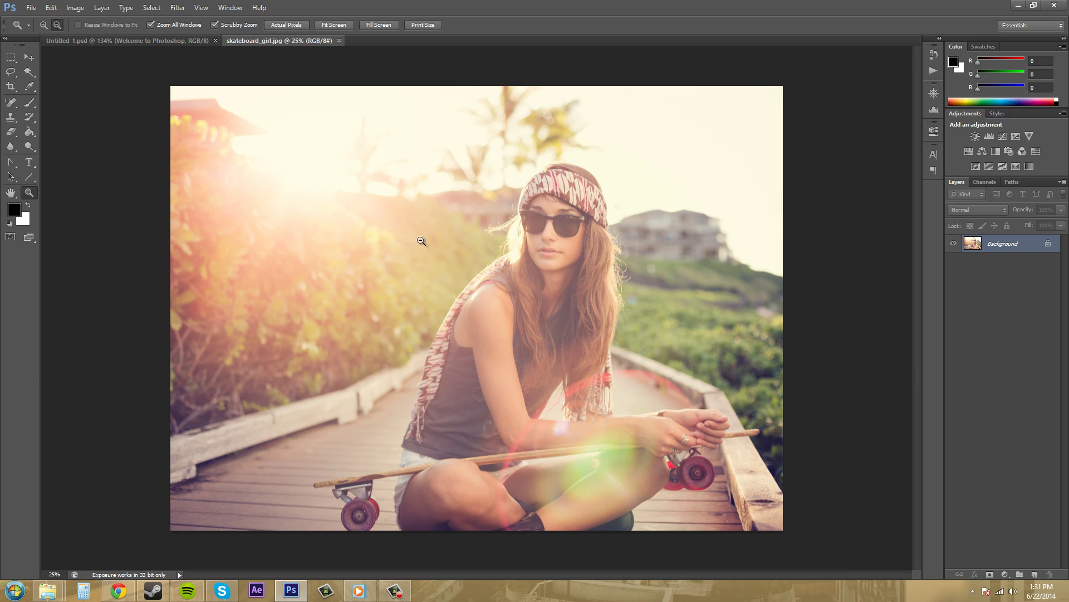
# Switch to Resize Windows to Fit and zoom the photo to 33.3%, then 50% on the left bushes
pyautogui.click(151, 24)
pyautogui.click(78, 25)
pyautogui.click(633, 297)
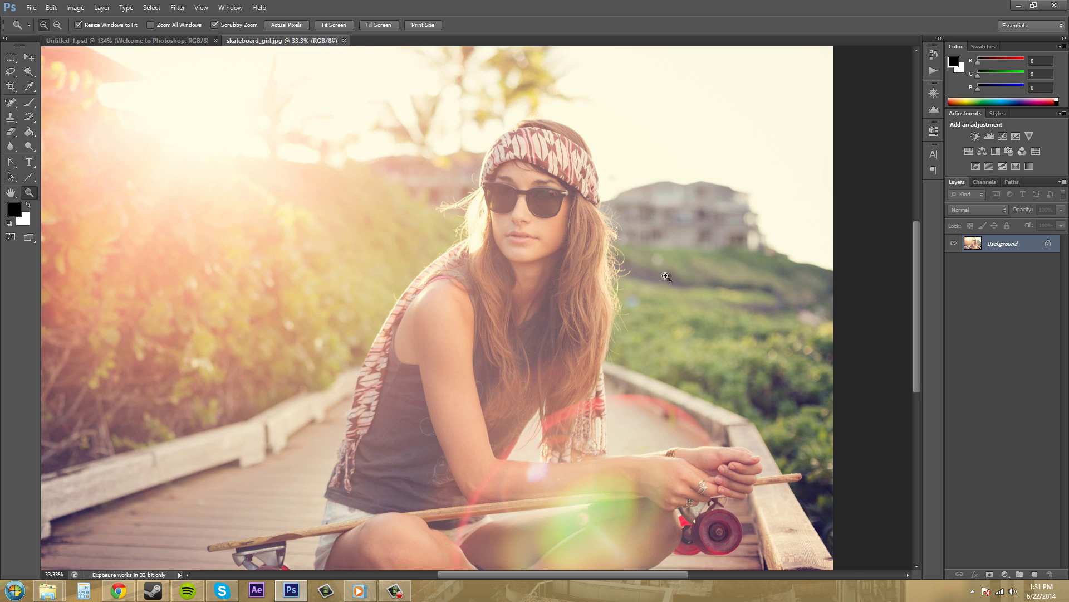
pyautogui.moveTo(543, 574); pyautogui.dragTo(510, 563)
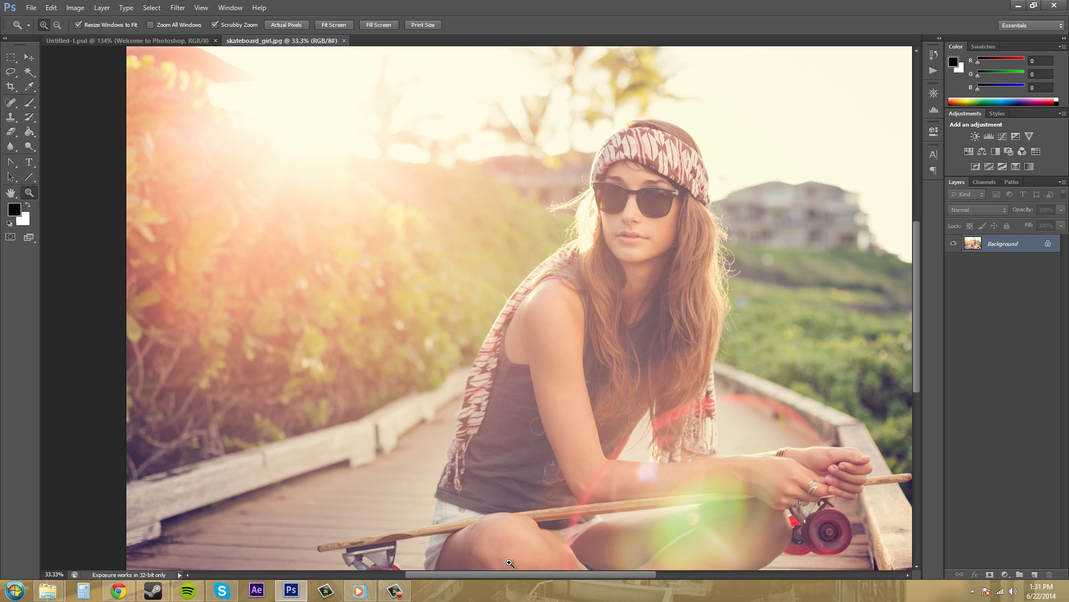
pyautogui.click(315, 313)
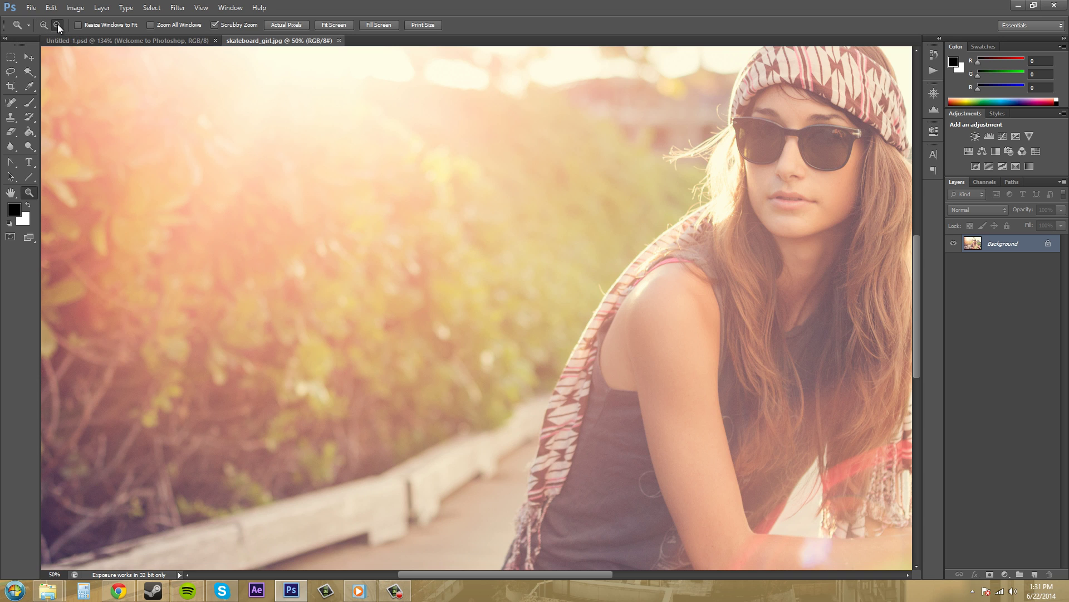
pyautogui.click(29, 24)
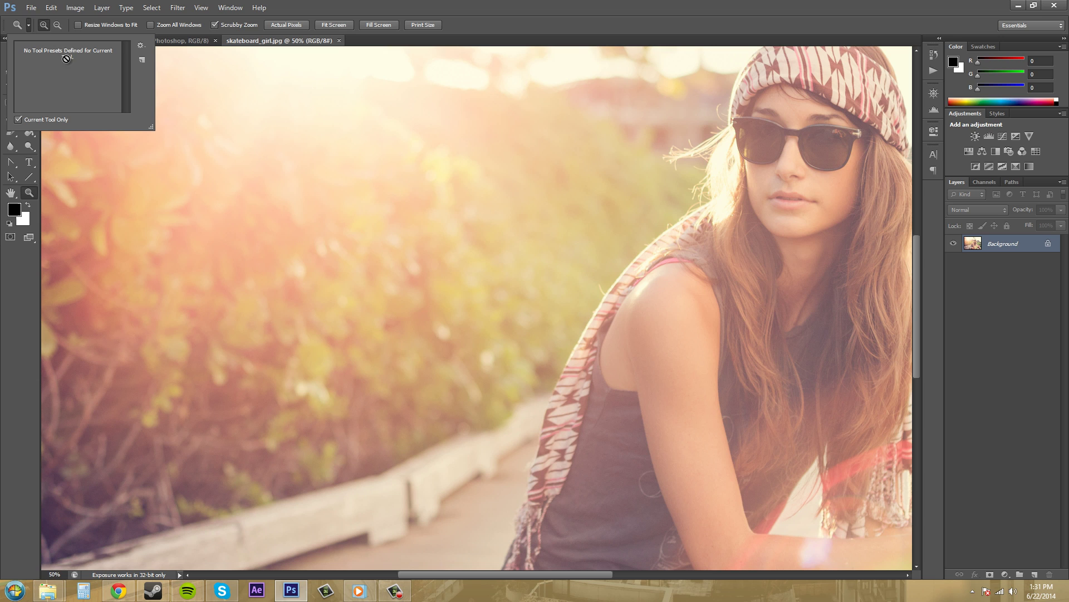
pyautogui.click(36, 31)
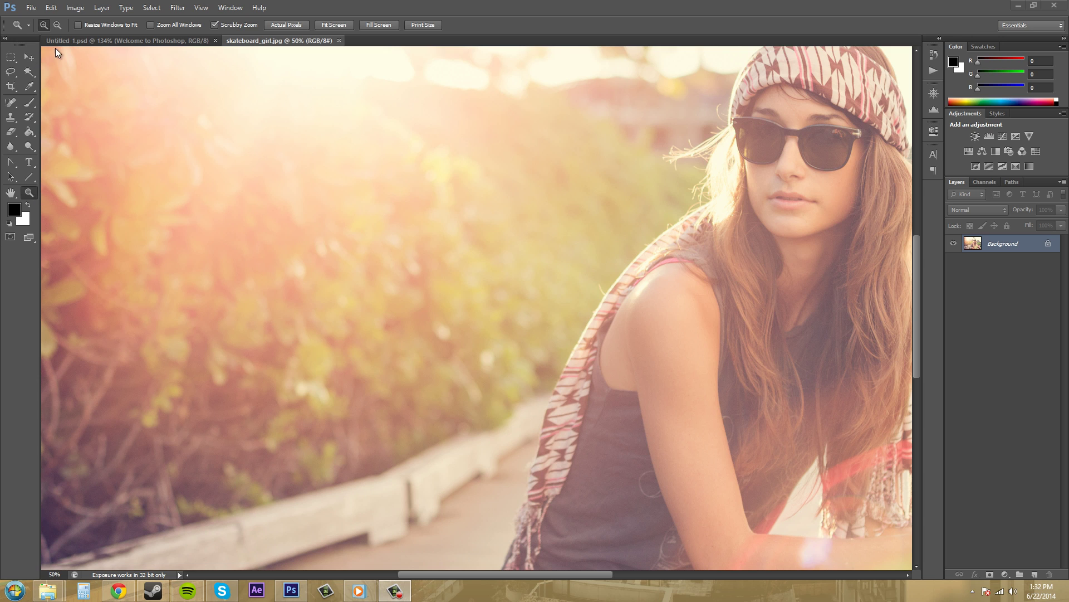
# Select the Magic Wand, then Ctrl+Space-zoom on the bushes to 66.7% and 100%
pyautogui.click(29, 71)
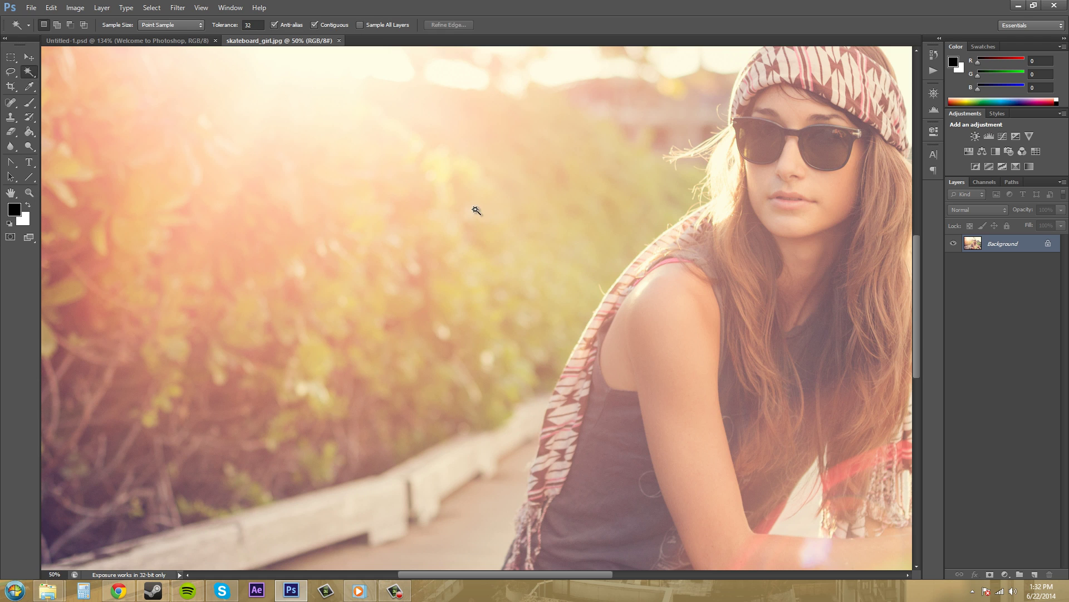
pyautogui.hotkey('ctrl', 'space')
pyautogui.click(505, 245)
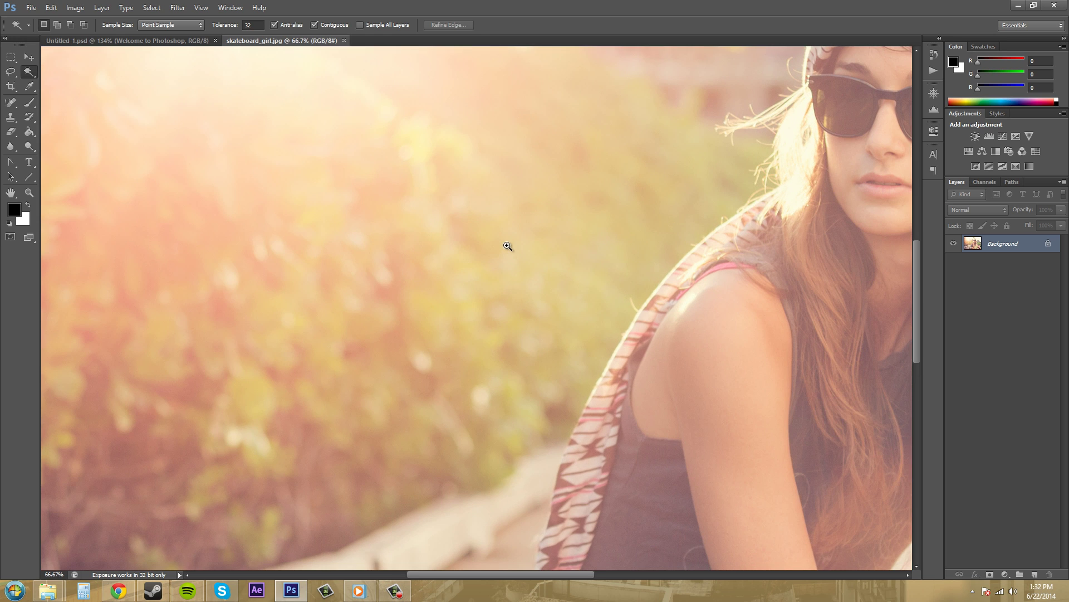
pyautogui.click(544, 241)
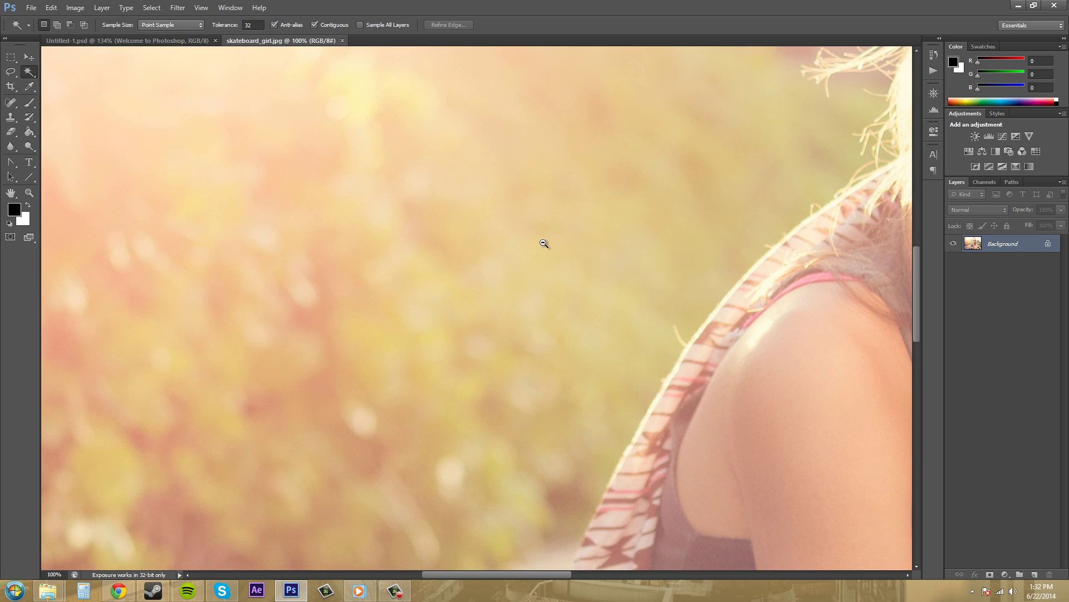
# Zoom back out step by step through 33.3% until the whole photo fits at 25%
pyautogui.keyDown('alt'); pyautogui.click(546, 243); pyautogui.keyUp('alt')
pyautogui.keyDown('alt'); pyautogui.click(549, 243); pyautogui.keyUp('alt')
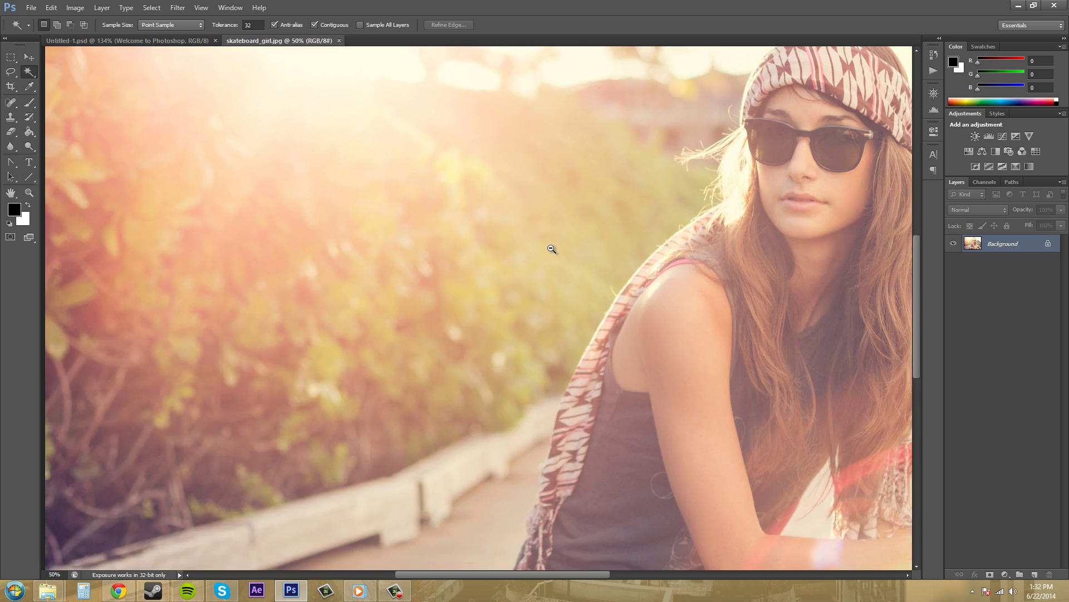
pyautogui.keyDown('alt'); pyautogui.click(549, 243); pyautogui.keyUp('alt')
pyautogui.keyDown('alt'); pyautogui.click(593, 253); pyautogui.keyUp('alt')
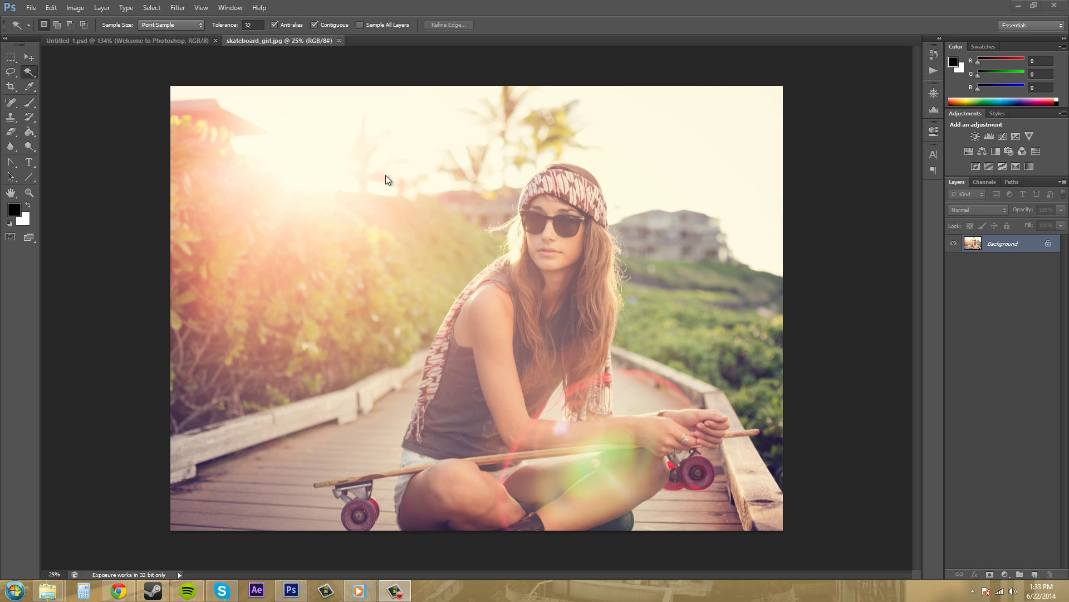
# Reselect the Zoom tool in the toolbox
pyautogui.click(28, 193)
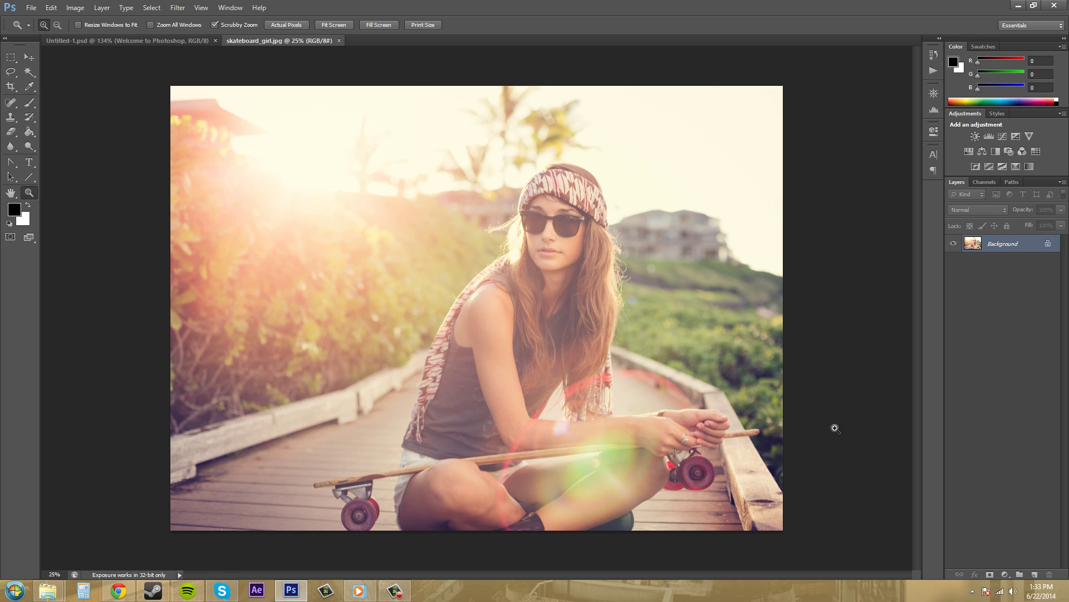